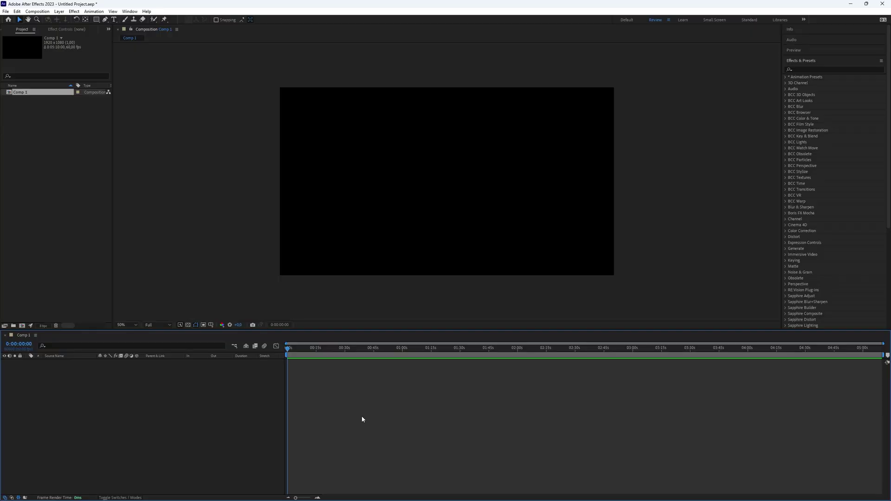
- Create the white bold QUESTION text layer and align it to the composition's horizontal and vertical center
key(ctrl+t)
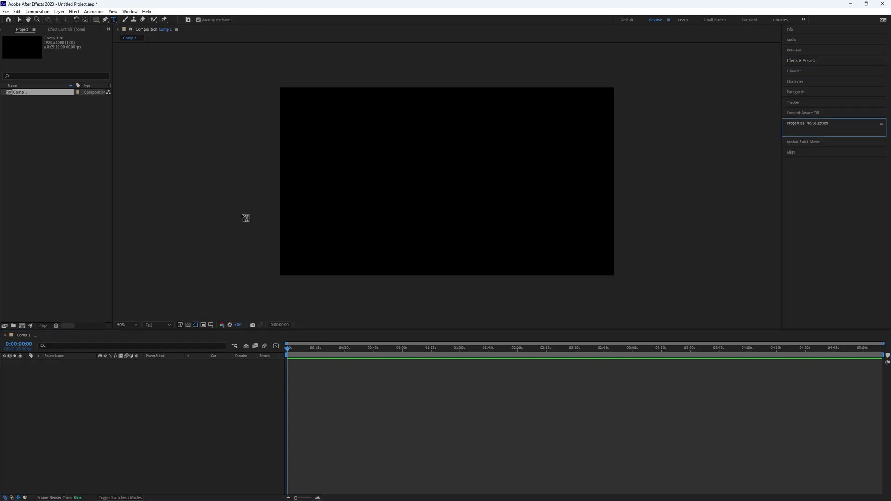
click(387, 188)
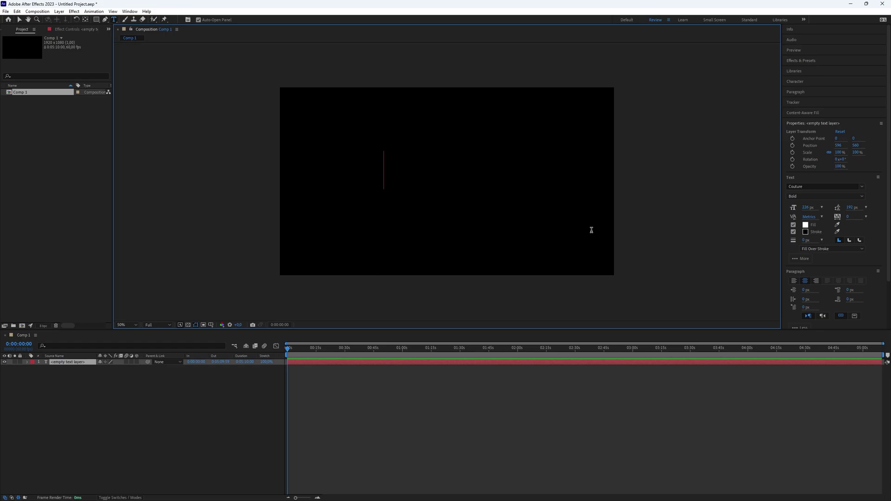
text(QUESTION)
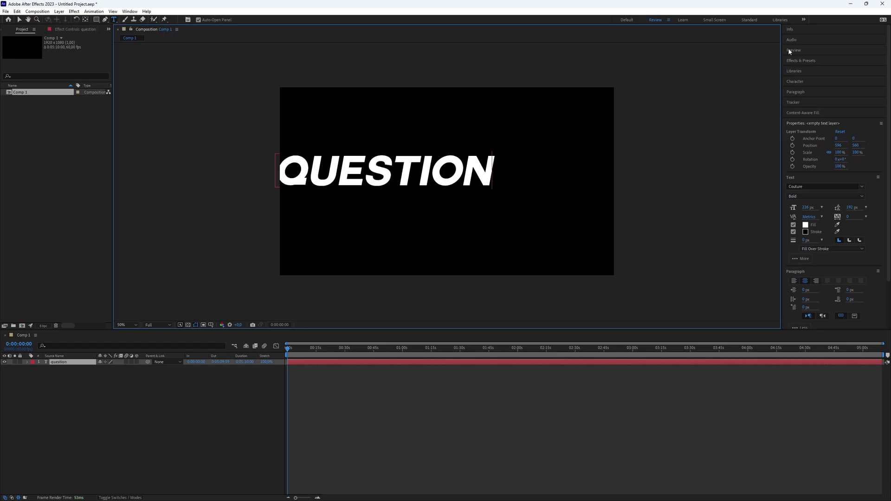
scroll(809, 204, down, 2)
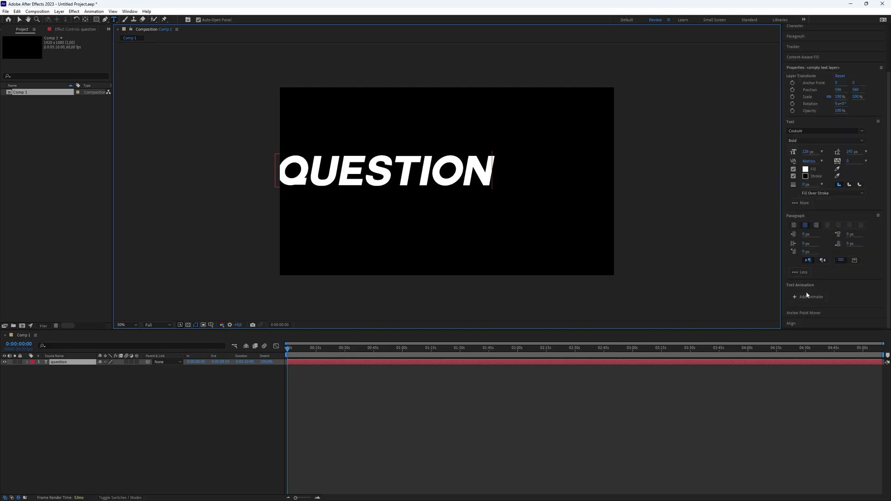
click(792, 324)
click(802, 162)
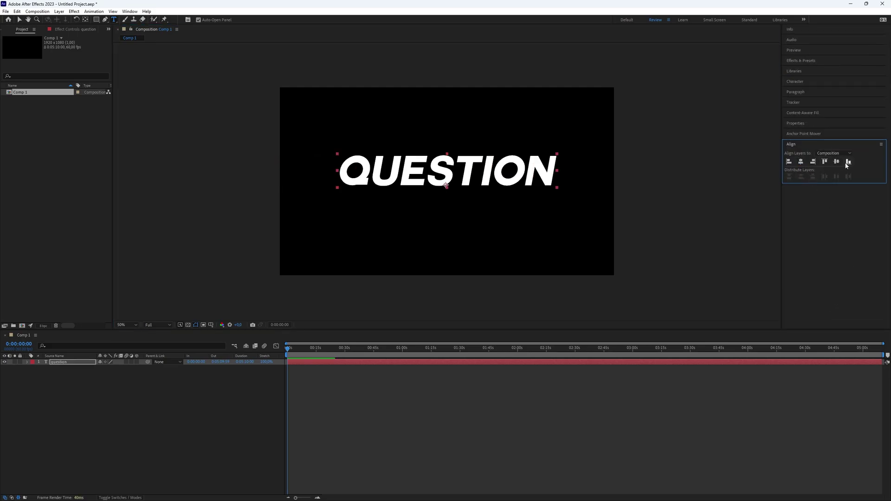
click(836, 161)
- Apply Motion Tile to the QUESTION layer with Output Width and Output Height of 500
click(800, 60)
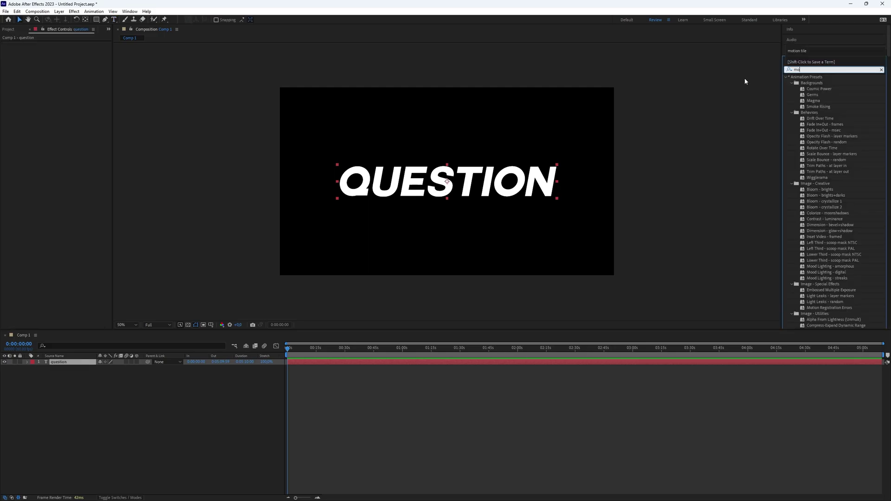
text(motion tile)
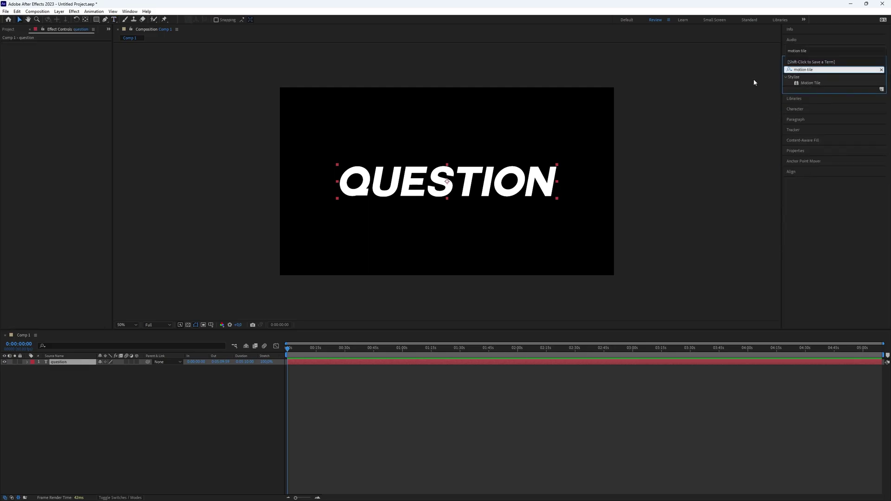
double_click(810, 83)
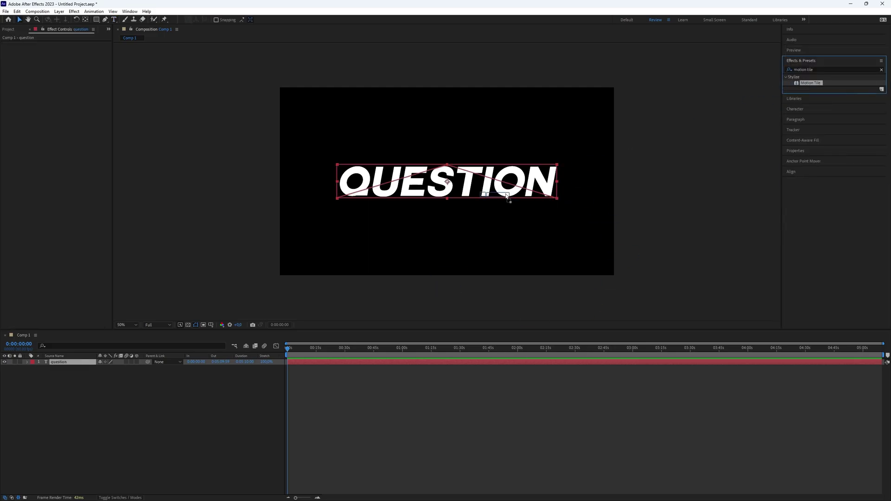
click(67, 61)
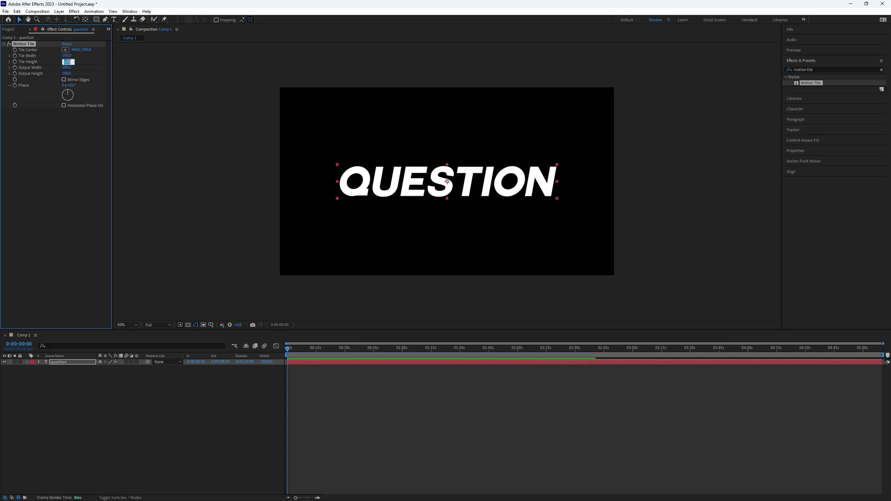
key(Tab)
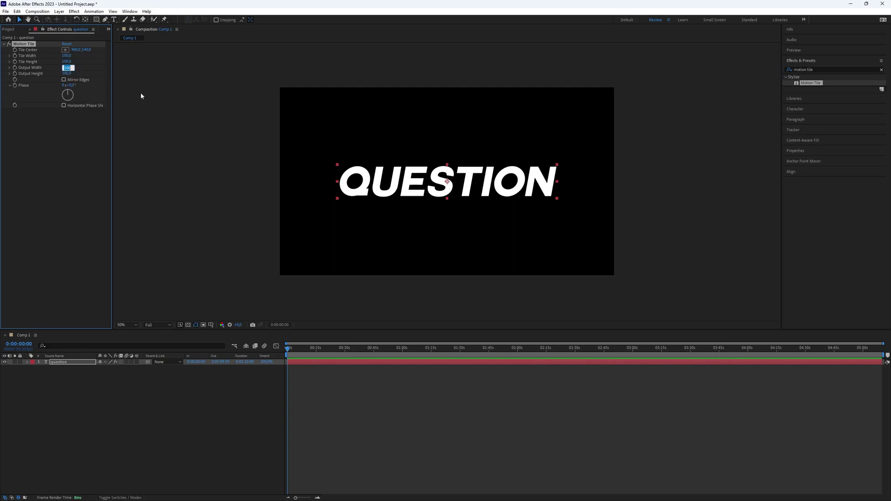
text(0)
key(Tab)
text(5)
key(Return)
click(237, 381)
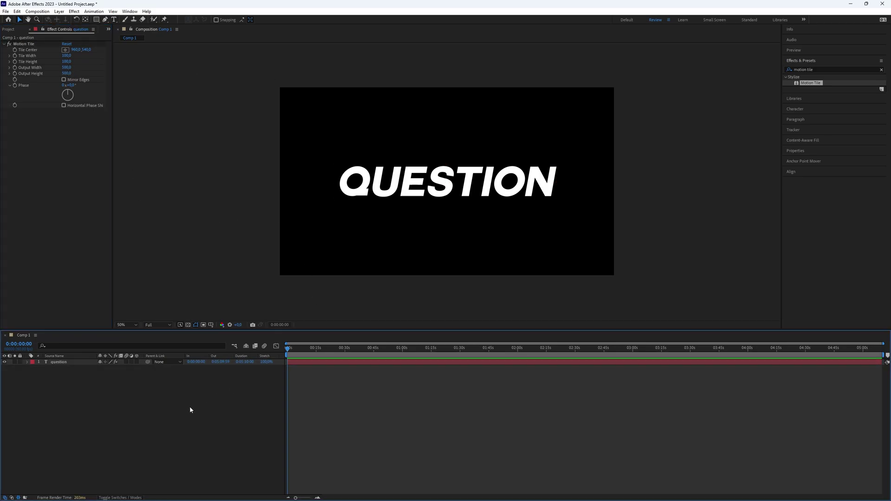
double_click(818, 69)
- Add an adjustment layer above QUESTION carrying CC Scale Wipe with Direction 180°
click(324, 363)
key(ctrl+y)
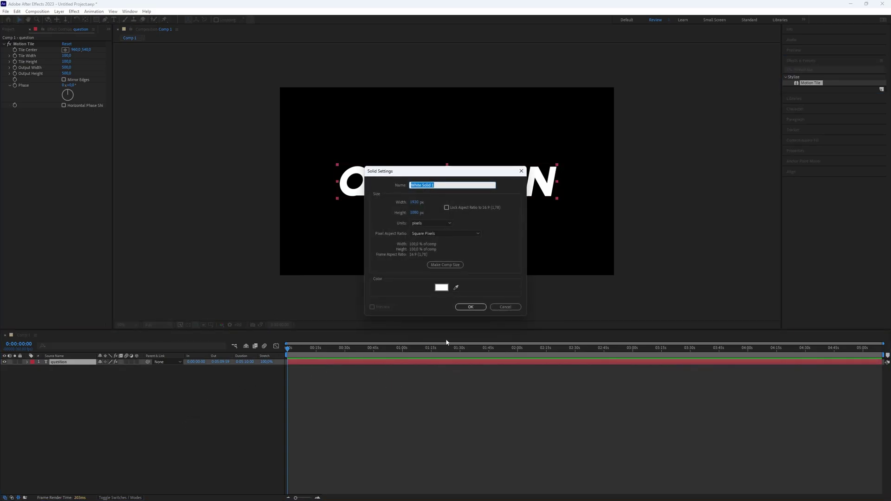
key(Escape)
key(ctrl+alt+y)
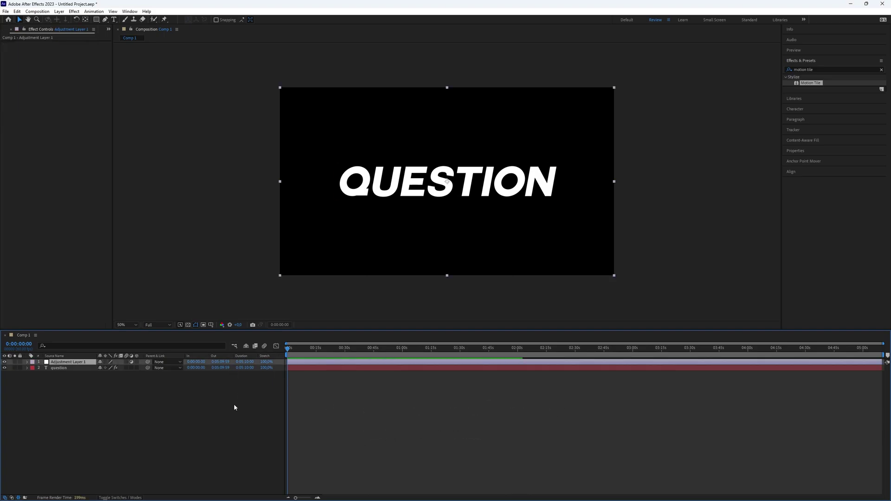
text(cc scale wipe)
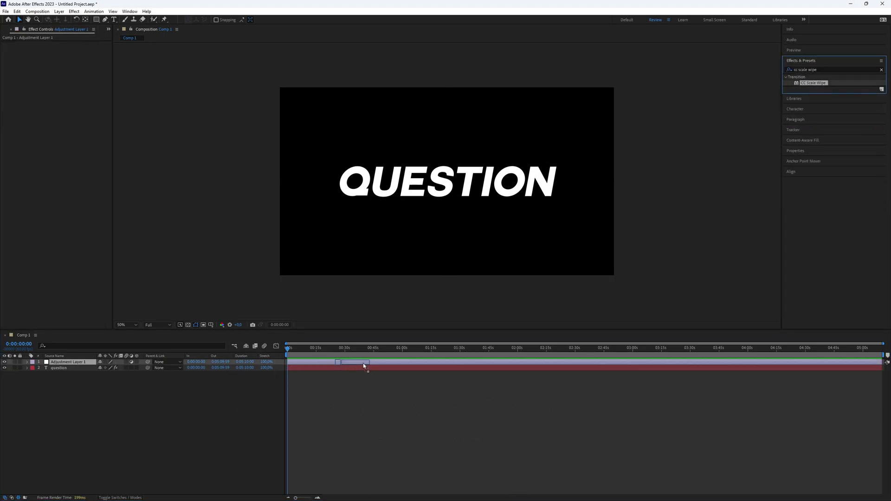
drag(363, 362, 363, 363)
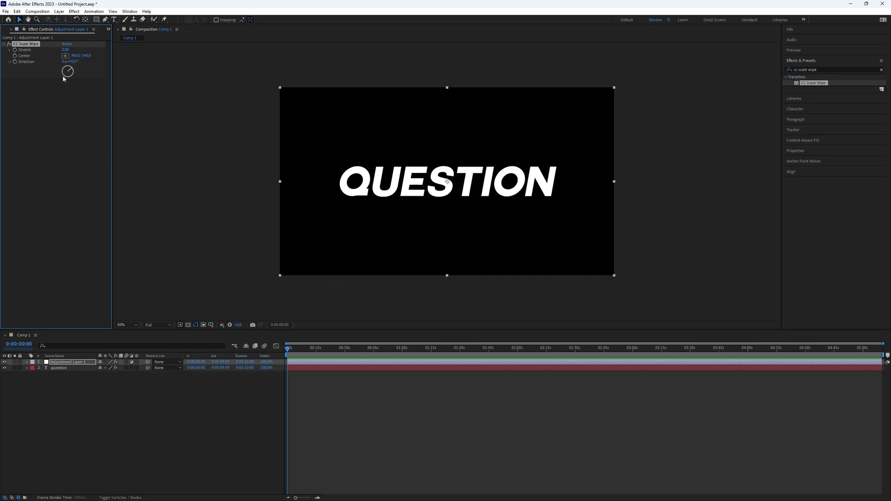
click(73, 61)
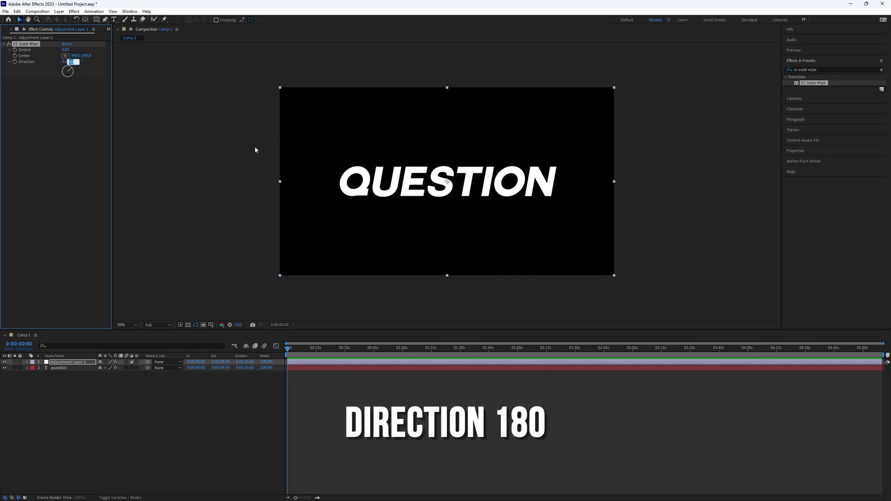
text(180)
key(Return)
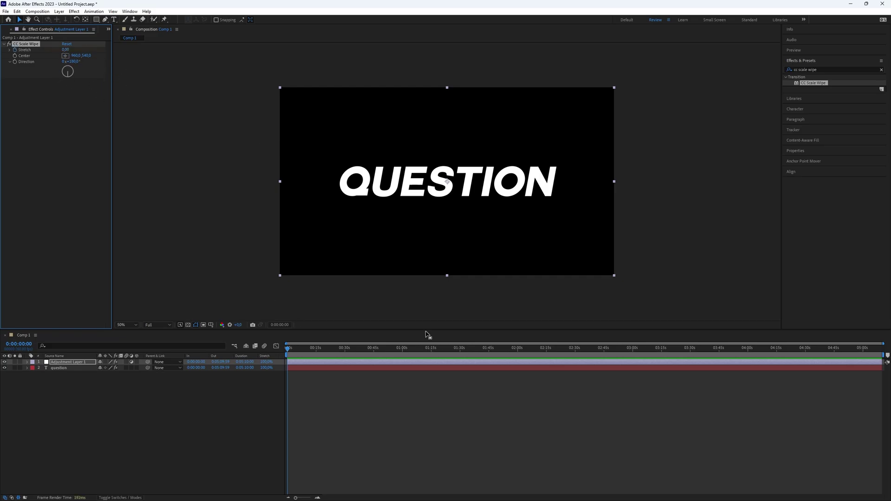
- Keyframe Stretch to 60 at a later time, preview the drips, and search for CC Smear
key(u)
mouse_move(368, 348)
mouse_down()
mouse_move(346, 358)
mouse_move(388, 358)
mouse_up()
text(60)
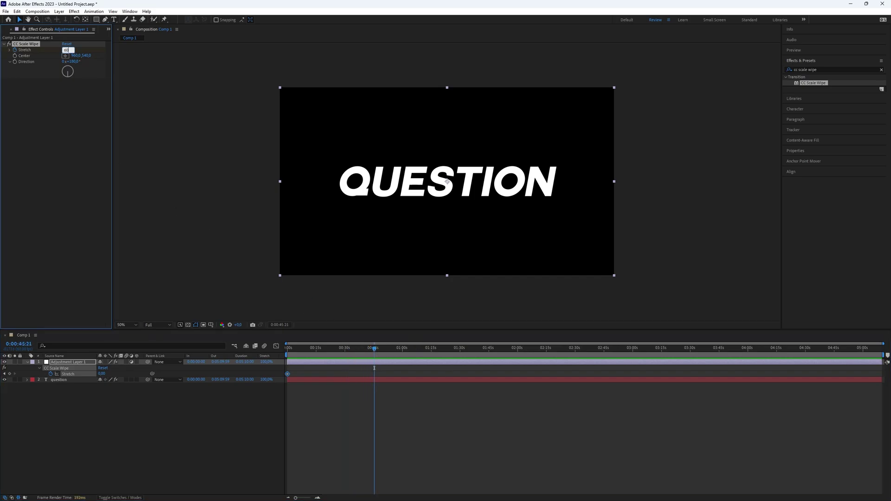
key(Return)
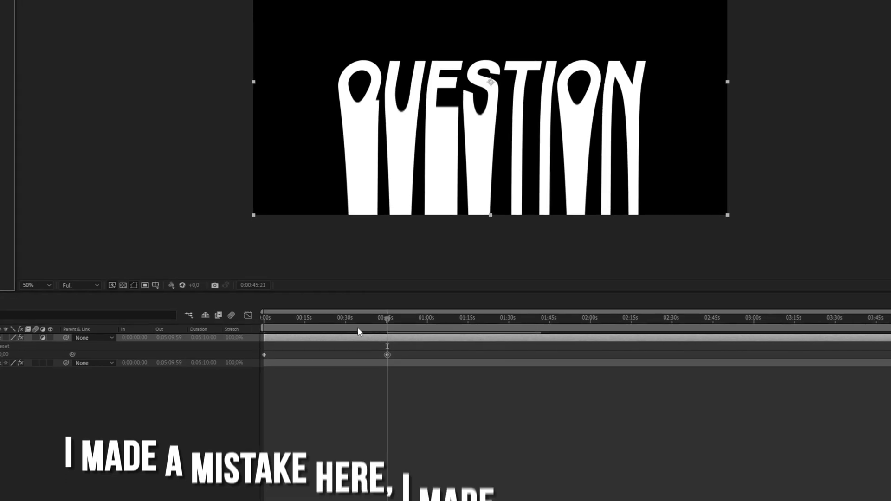
mouse_move(387, 310)
mouse_down()
mouse_move(295, 315)
mouse_move(407, 313)
mouse_up()
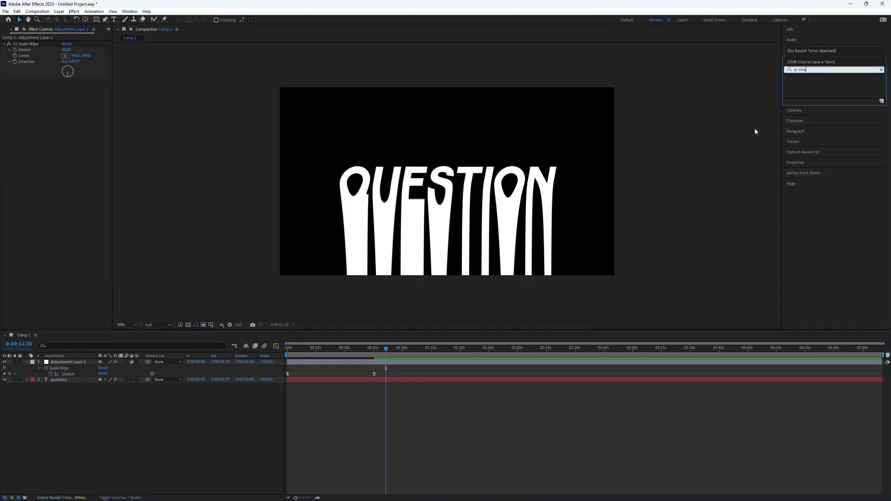
key(BackSpace)
text(ear)
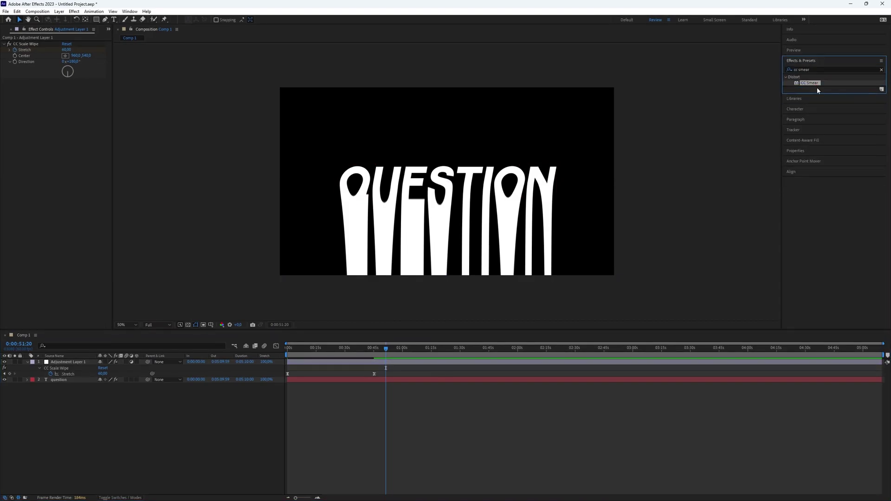
- Apply CC Smear to the adjustment layer and place its From and To points along the text's bottom
mouse_move(810, 83)
mouse_down()
mouse_move(502, 242)
mouse_move(488, 237)
mouse_up()
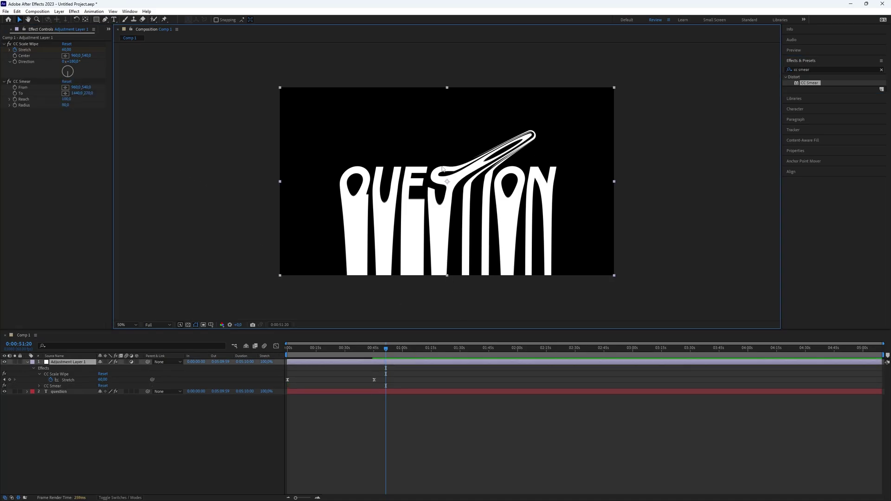
drag(75, 89, 239, 116)
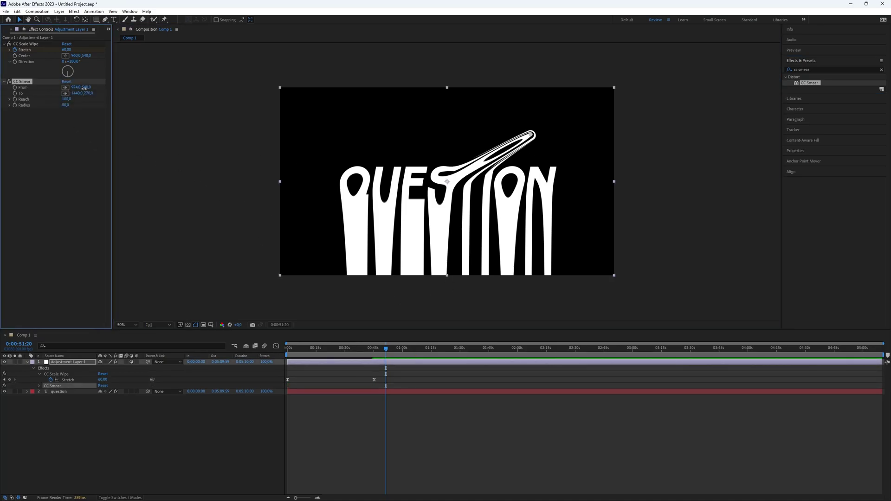
drag(508, 182, 529, 136)
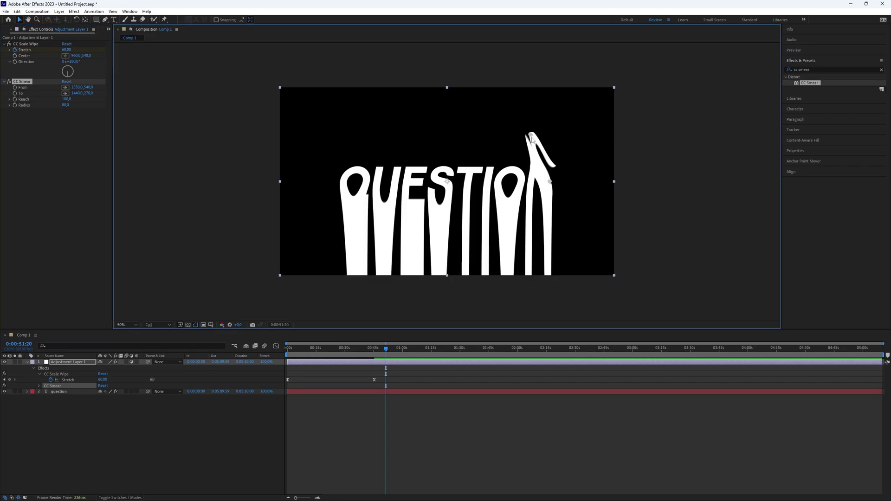
drag(531, 139, 407, 264)
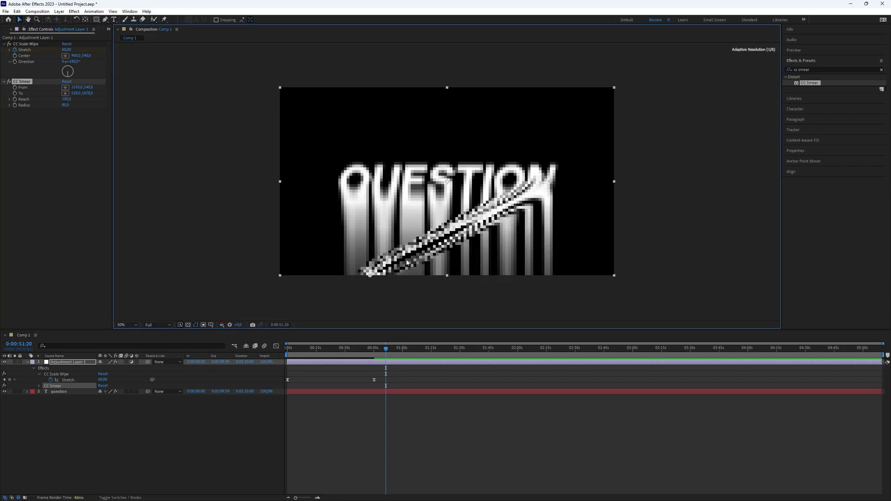
drag(550, 184, 366, 254)
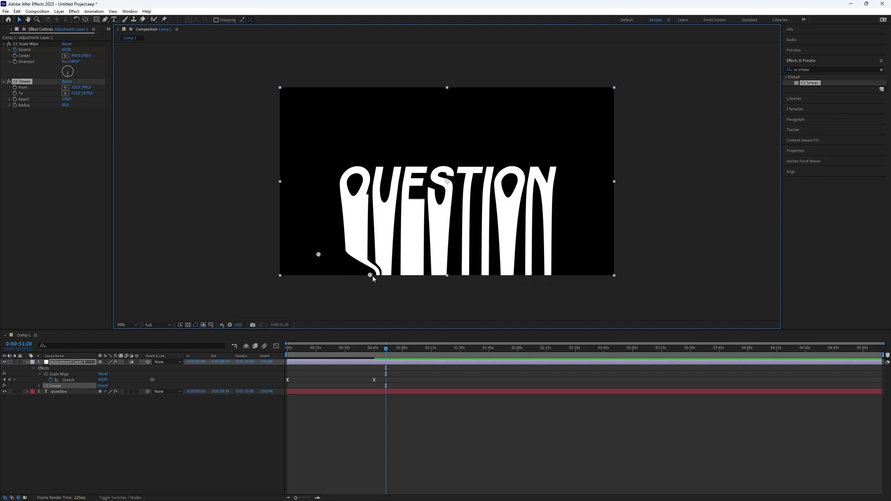
drag(372, 276, 528, 266)
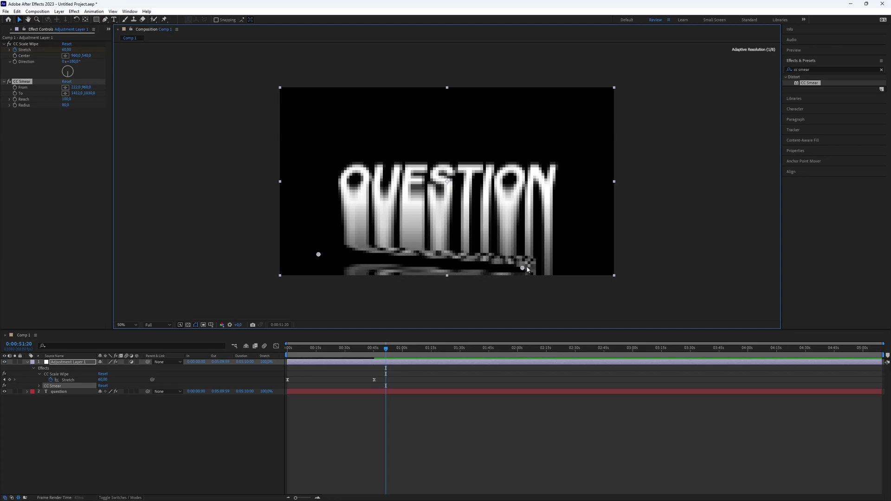
drag(527, 272, 527, 261)
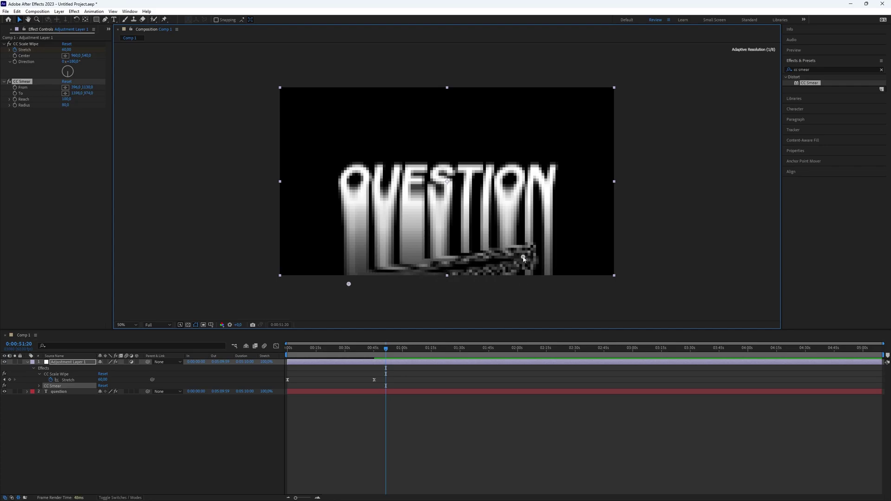
drag(349, 284, 308, 263)
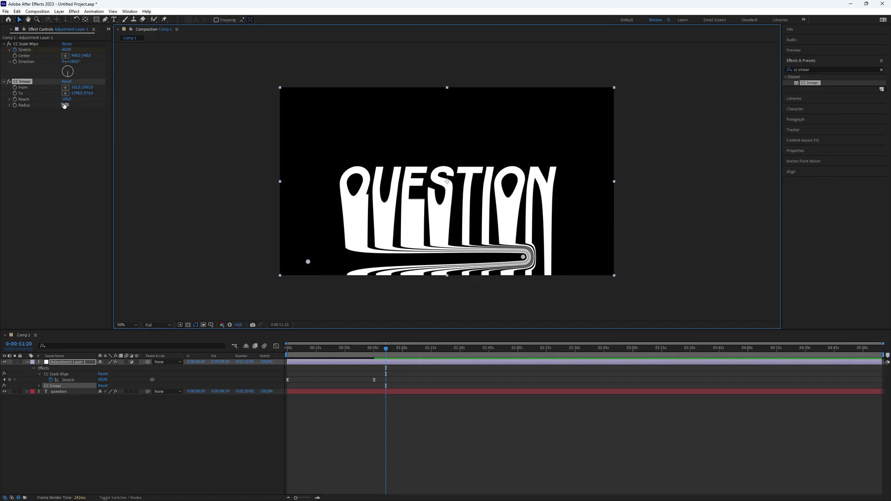
- Set the smear Radius to 234, refine the end point, and preview the melt
drag(67, 105, 122, 111)
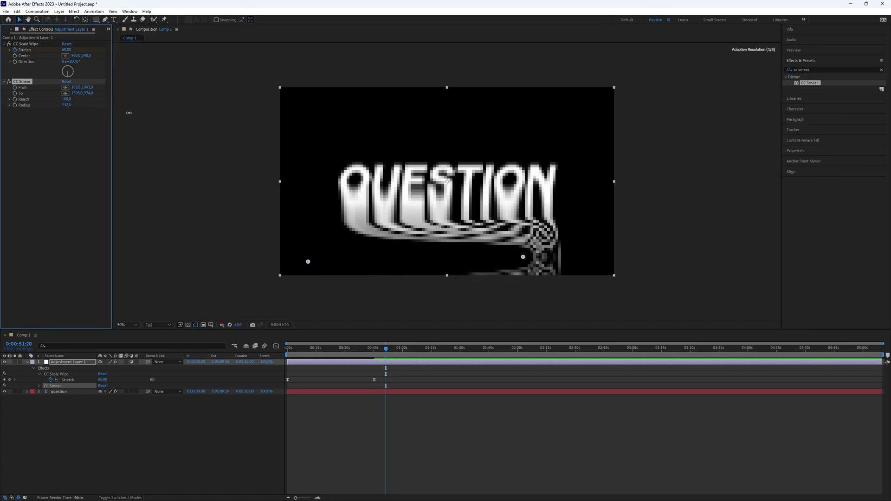
mouse_move(524, 258)
mouse_down()
mouse_move(511, 277)
mouse_move(546, 268)
mouse_up()
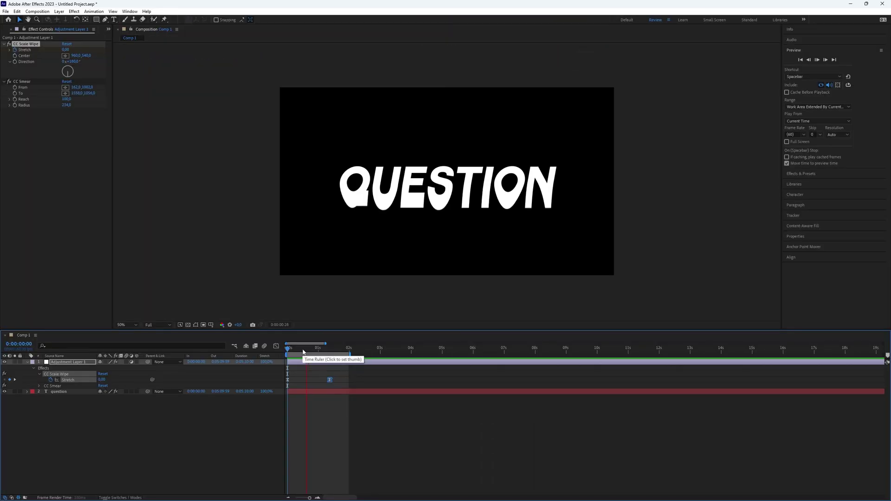
drag(309, 350, 334, 350)
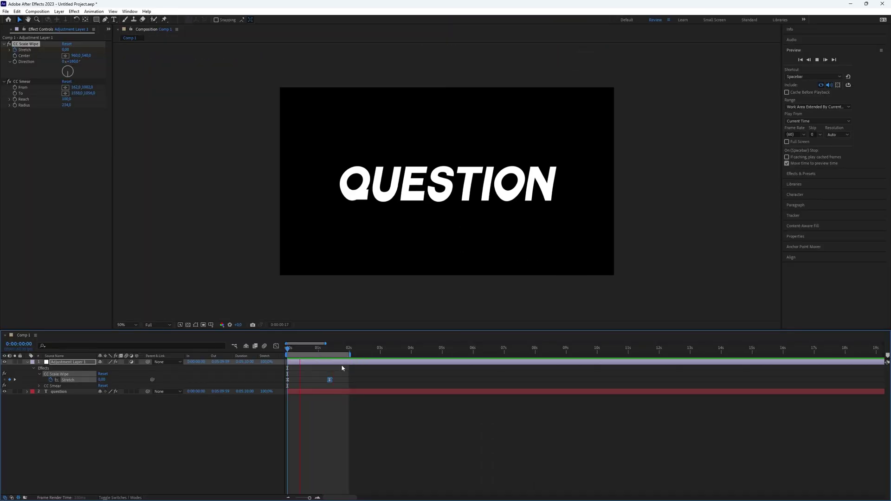
click(288, 350)
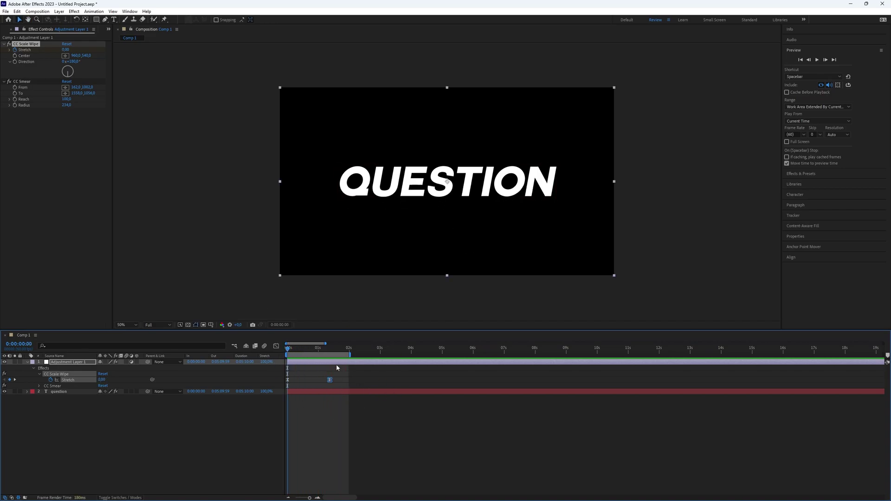
drag(352, 355, 851, 355)
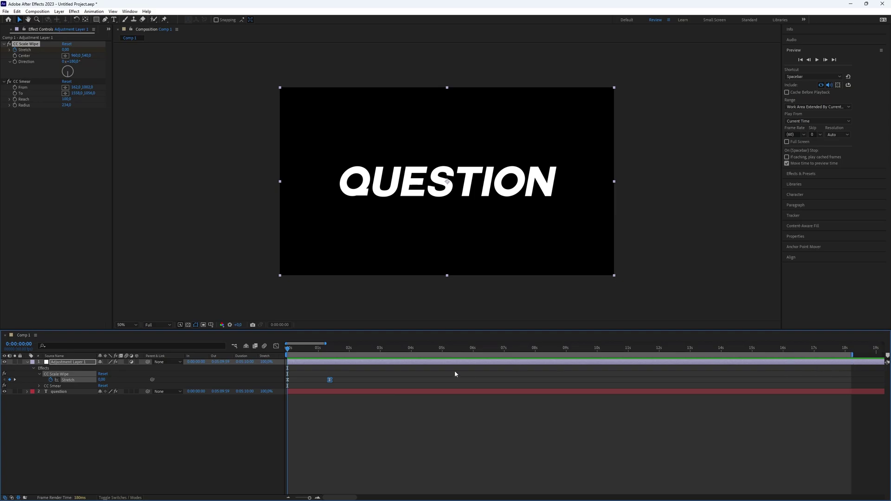
scroll(455, 371, down, 3)
- Create Adjustment Layer 2 with Ctrl+D and apply Turbulent Displace to it
right_click(209, 408)
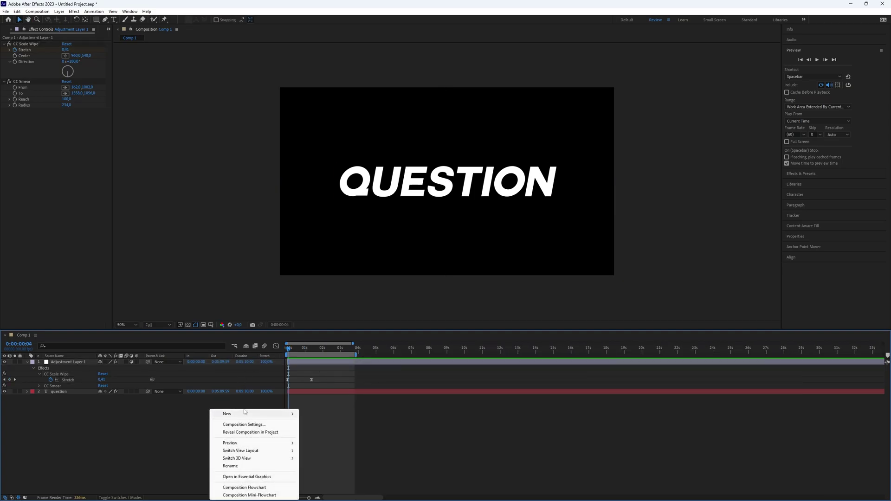
click(310, 362)
click(311, 361)
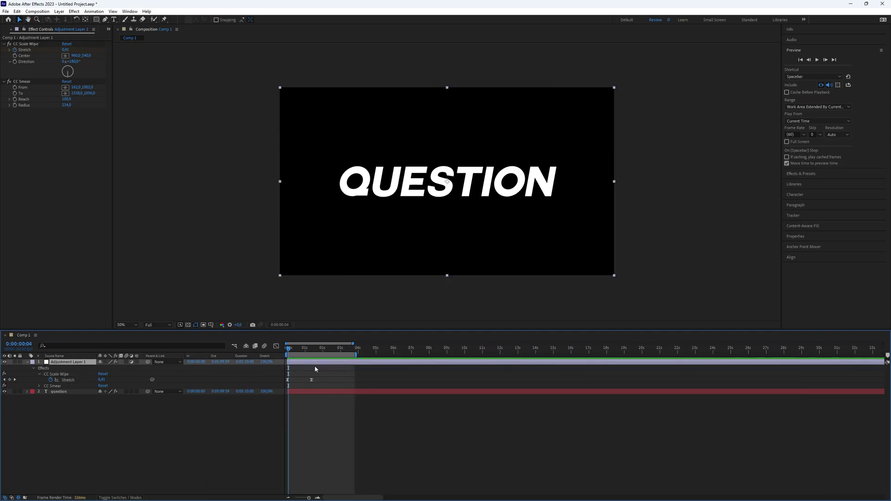
key(ctrl+d)
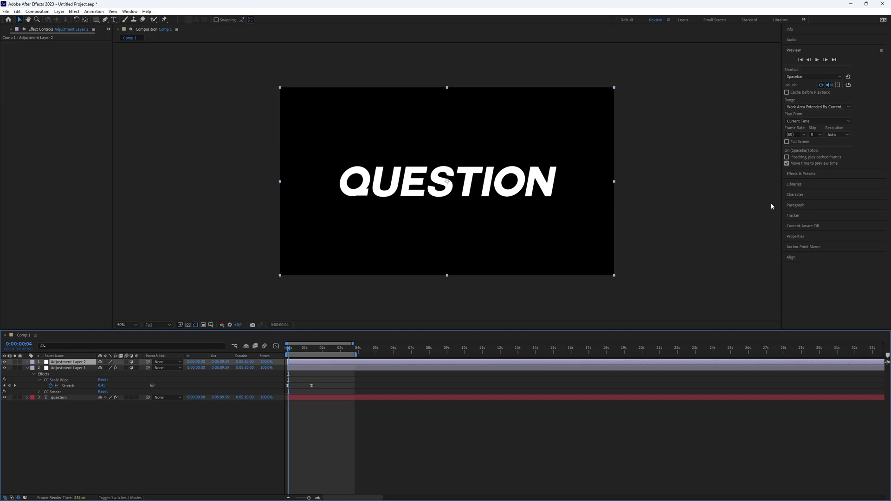
click(828, 173)
click(820, 70)
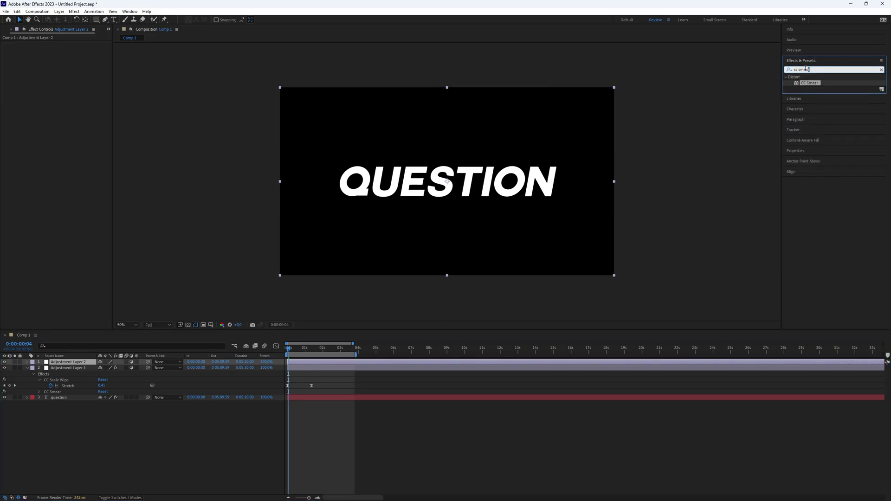
key(ctrl+a)
text(turbulent displace)
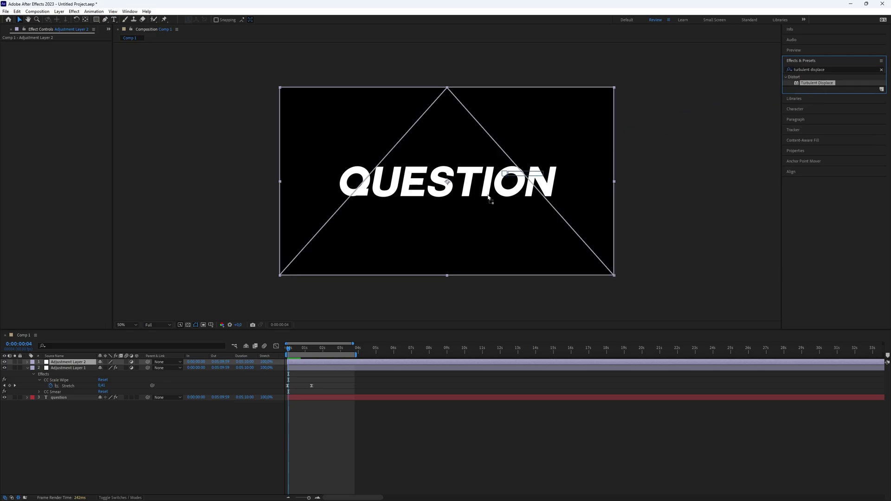
drag(816, 82, 445, 181)
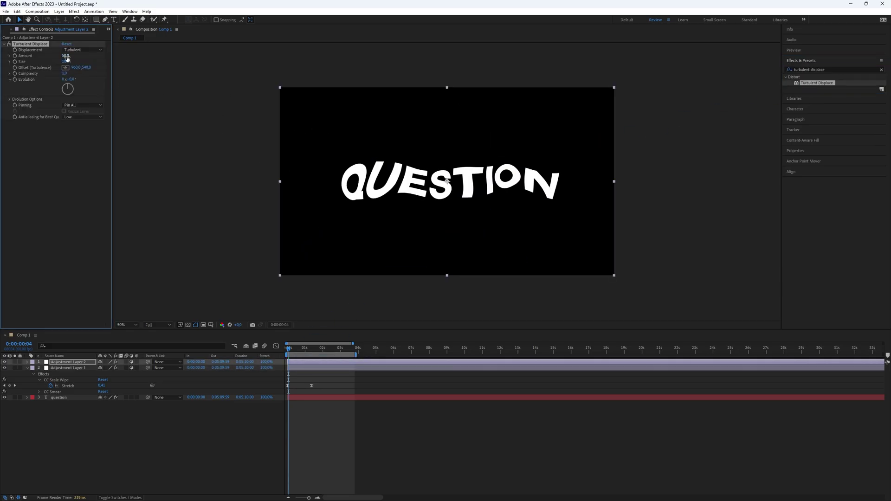
- Set displacement Amount to 20, drive Evolution with the expression time*50, and preview
click(67, 56)
text(20)
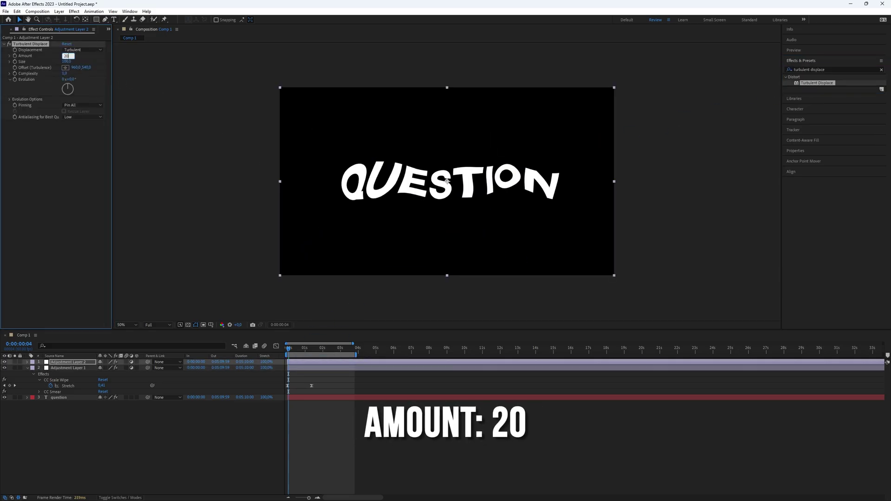
key(Return)
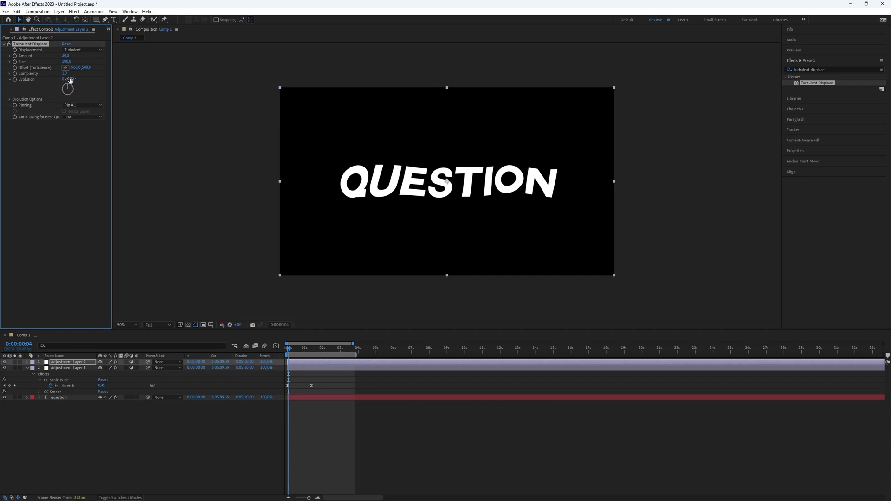
alt+click(15, 79)
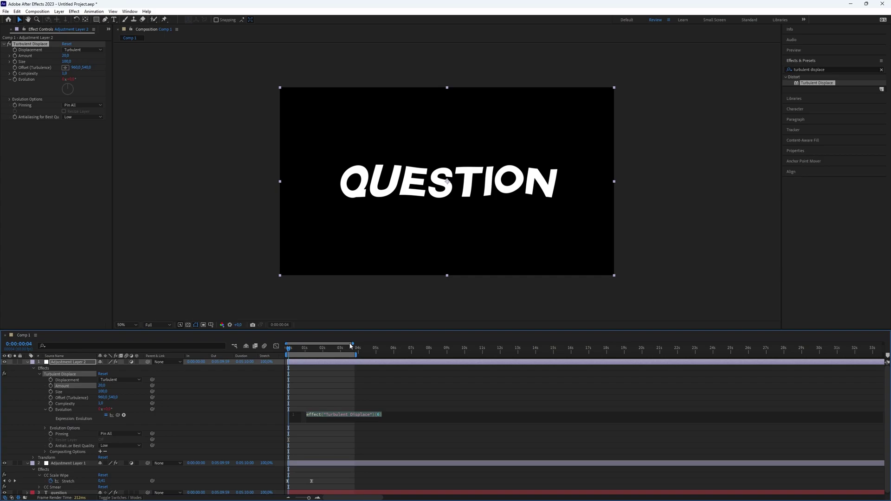
text(time*50)
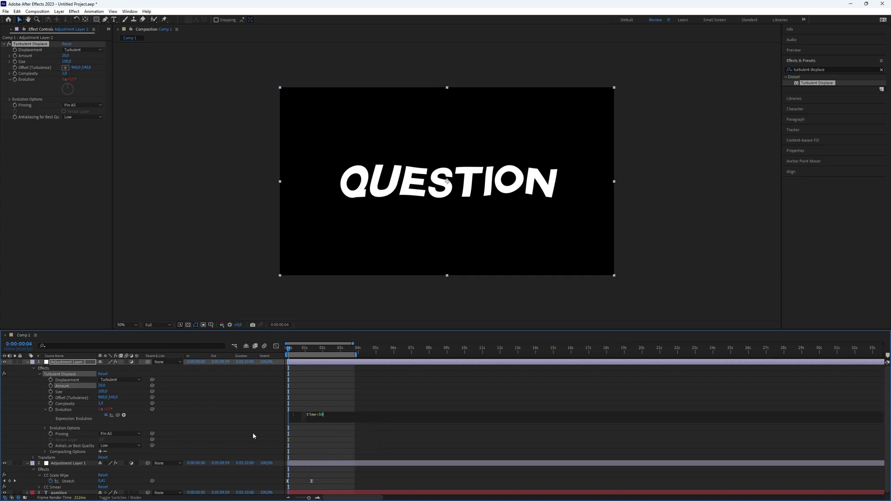
click(359, 408)
click(285, 347)
key(space)
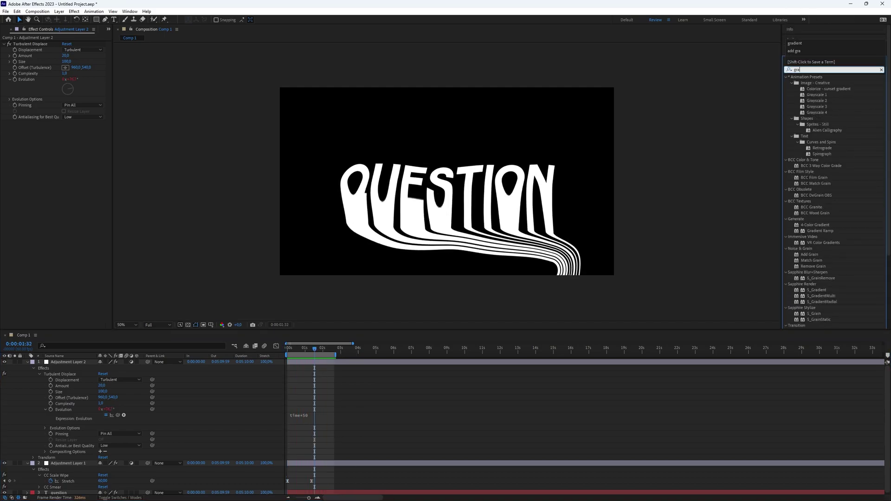
text(dient)
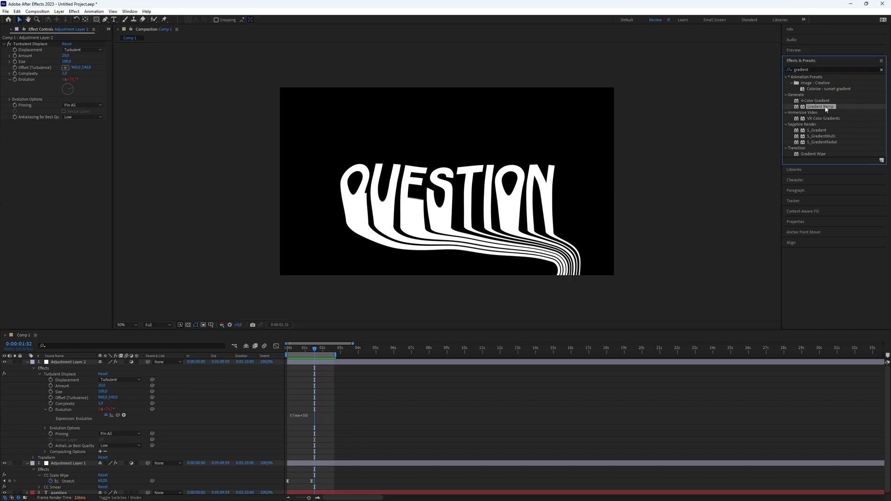
- Apply Gradient Ramp to the QUESTION layer and set its start color to purple
drag(820, 107, 327, 492)
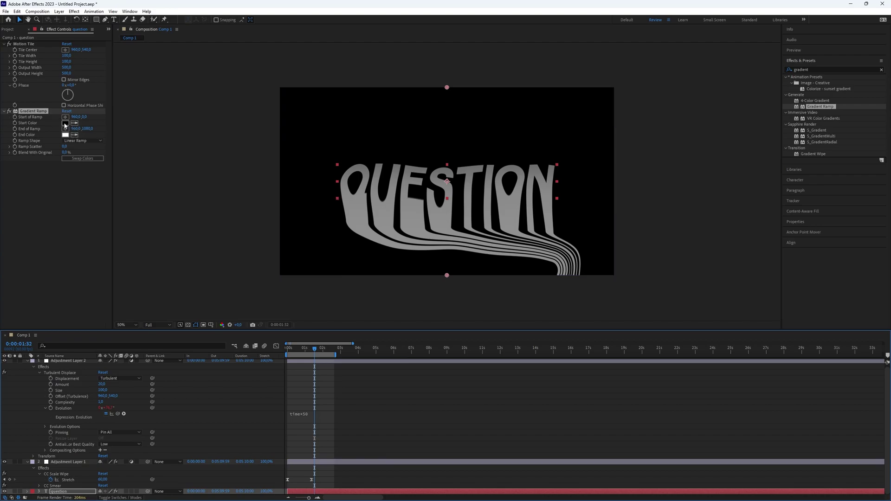
click(65, 124)
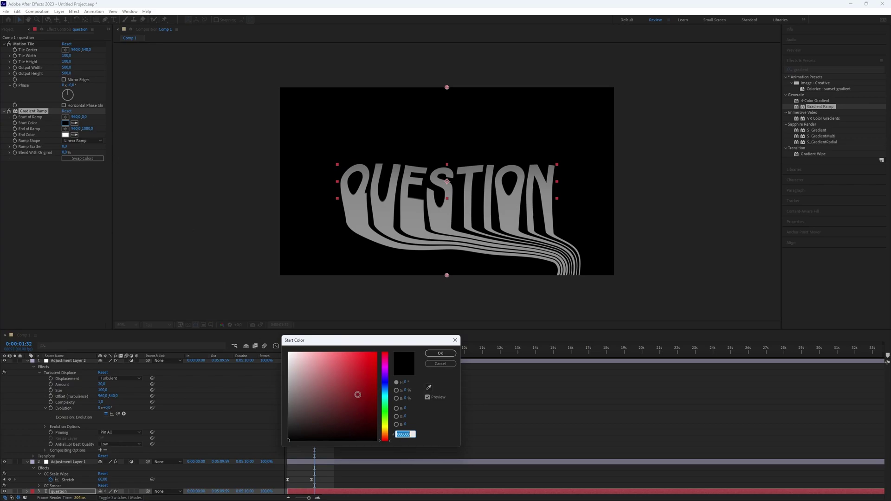
drag(374, 357, 387, 379)
click(374, 376)
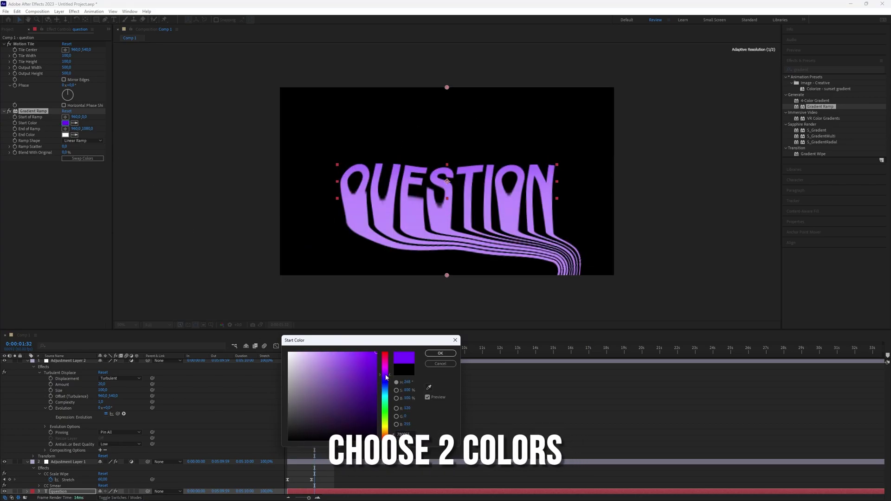
click(440, 353)
- Set the Gradient Ramp end color to blue
click(66, 135)
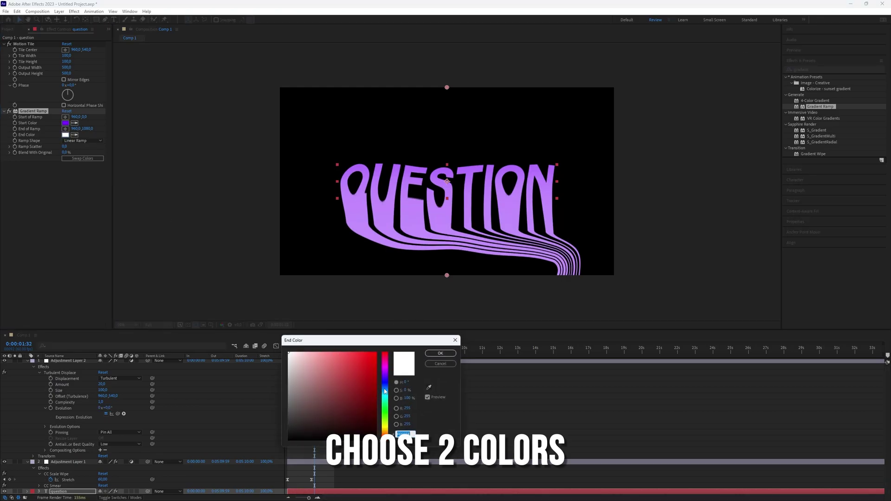
click(369, 386)
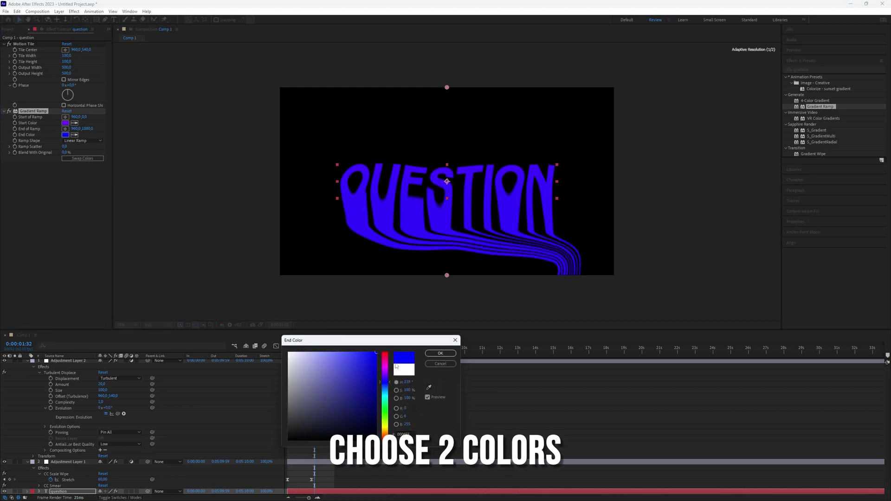
click(440, 353)
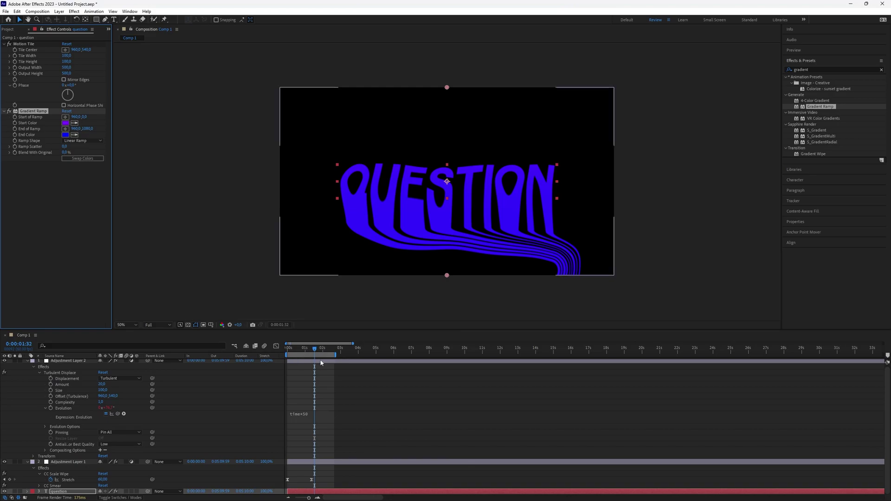
- Move the ramp start point down and end point up toward the letters, then preview
drag(447, 87, 447, 126)
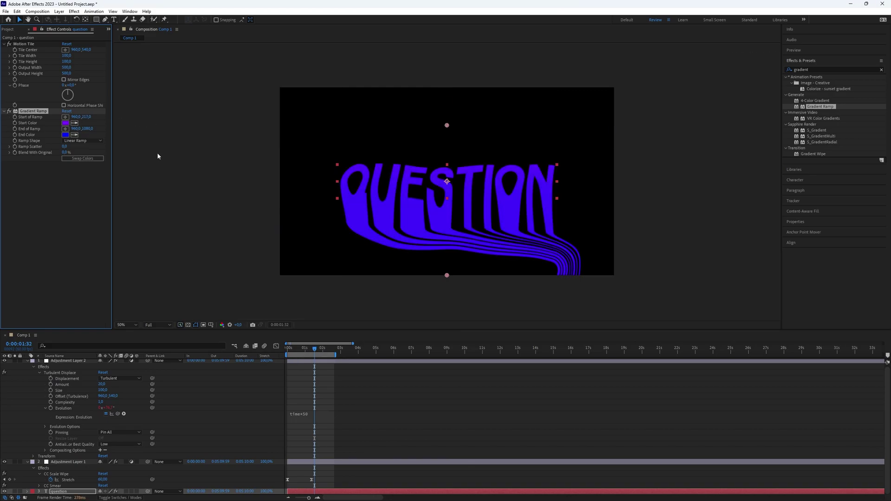
drag(85, 116, 65, 132)
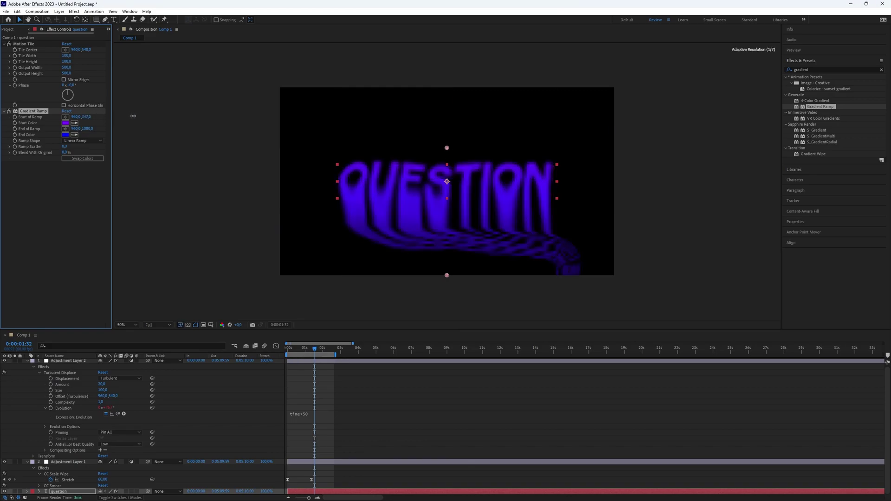
drag(447, 264, 447, 238)
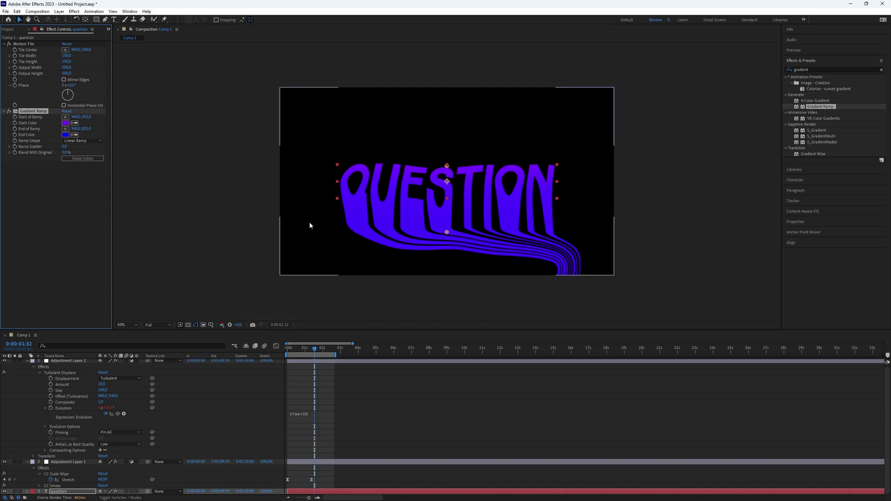
key(space)
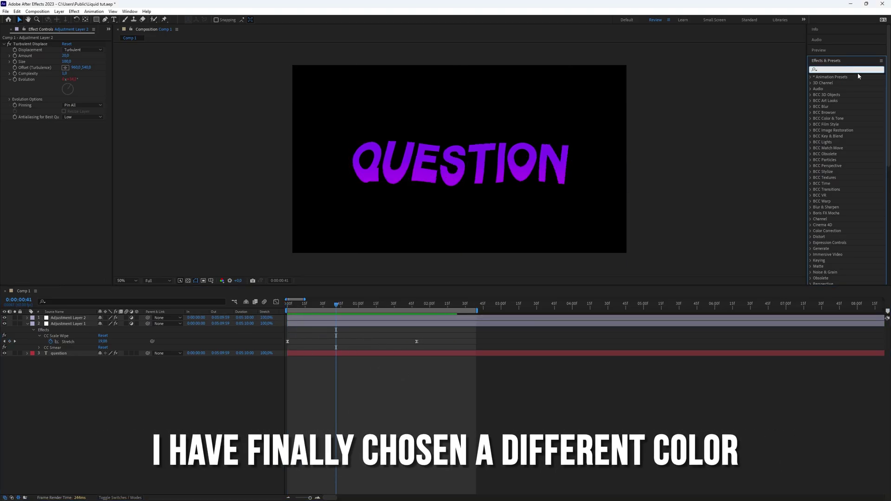
text(glow)
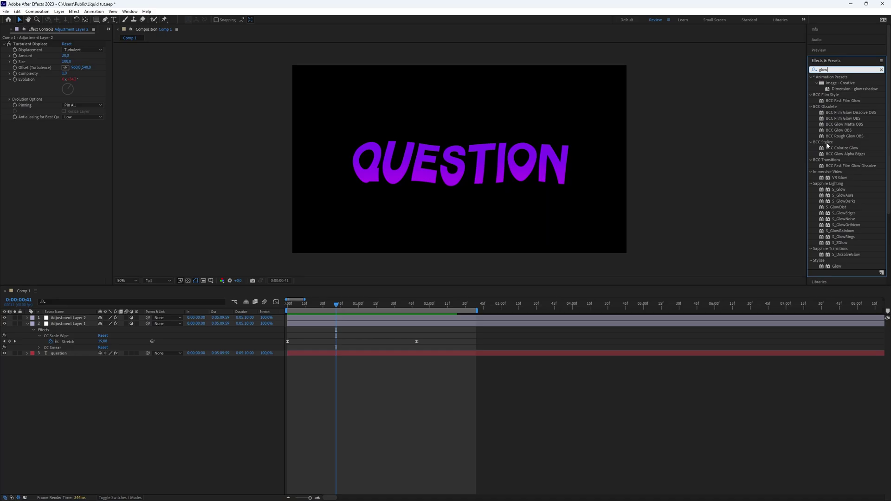
- Apply Glow to Adjustment Layer 2 with Glow Radius 71 and Glow Intensity 0.7
double_click(836, 266)
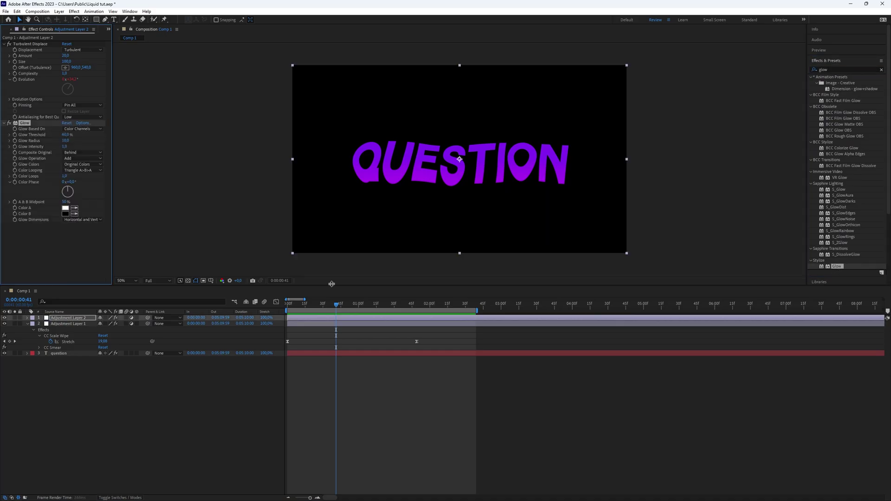
click(66, 140)
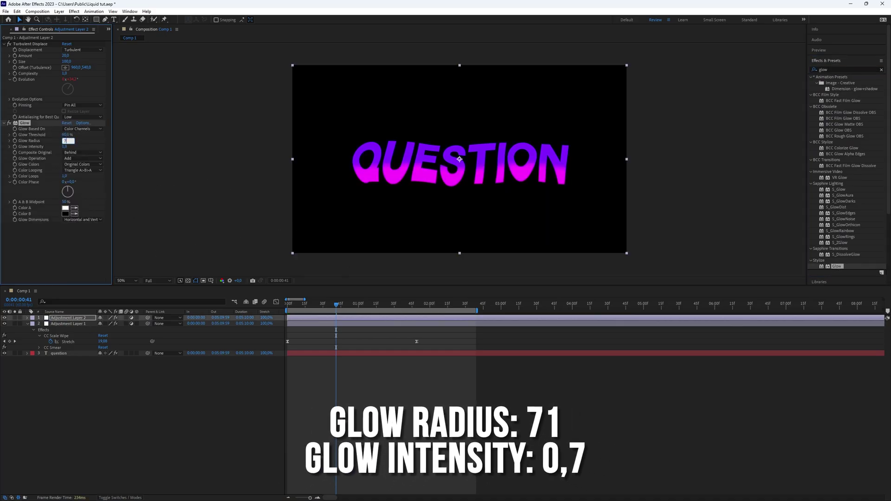
text(71)
key(Tab)
text(0,7)
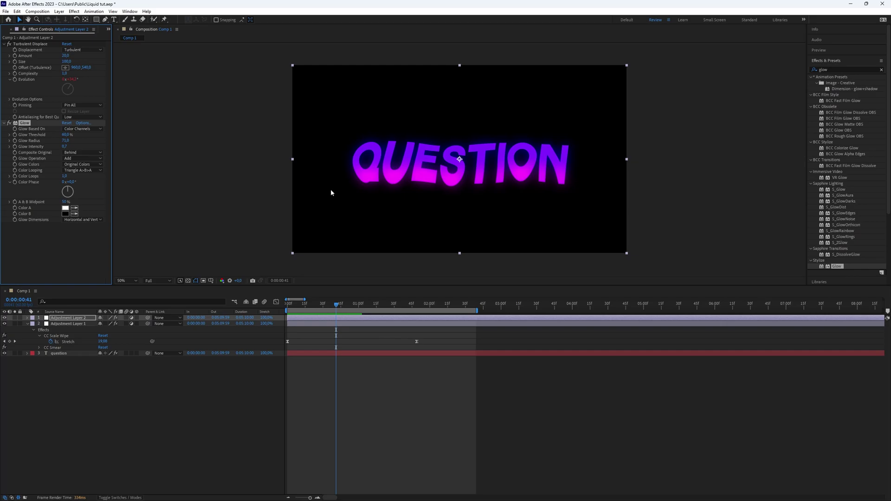
drag(336, 304, 308, 304)
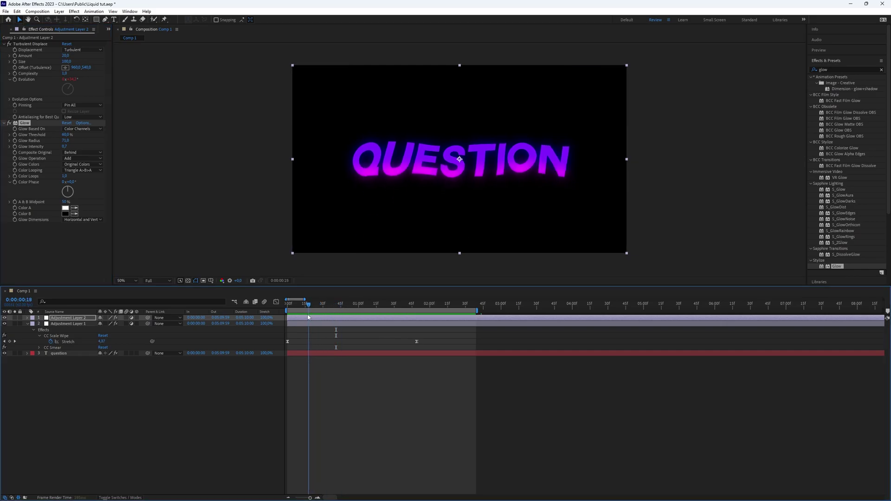
click(362, 391)
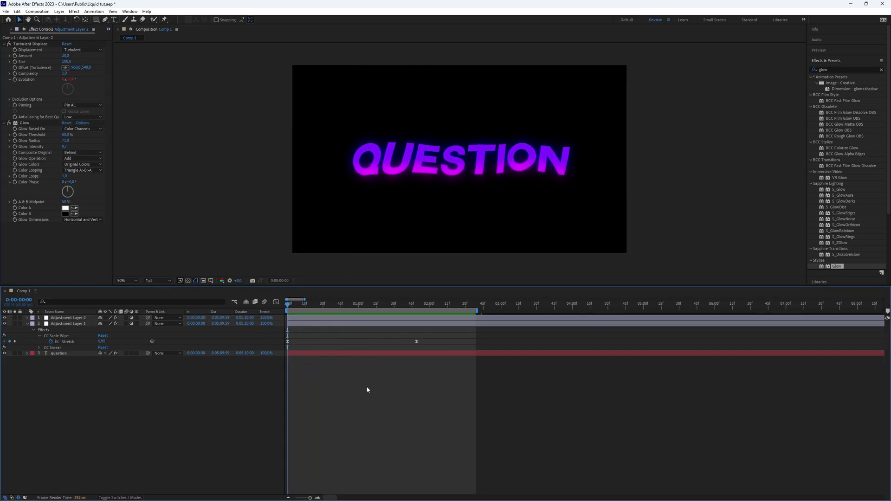